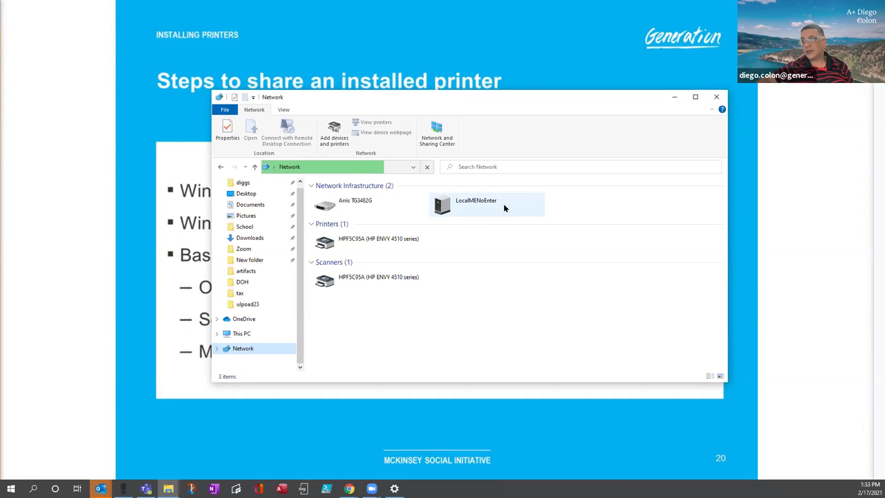
Step: Minimize the Network window, switch to Oracle VM VirtualBox Manager and select the Windows 7 PEP1 virtual machine
left_click(677, 101)
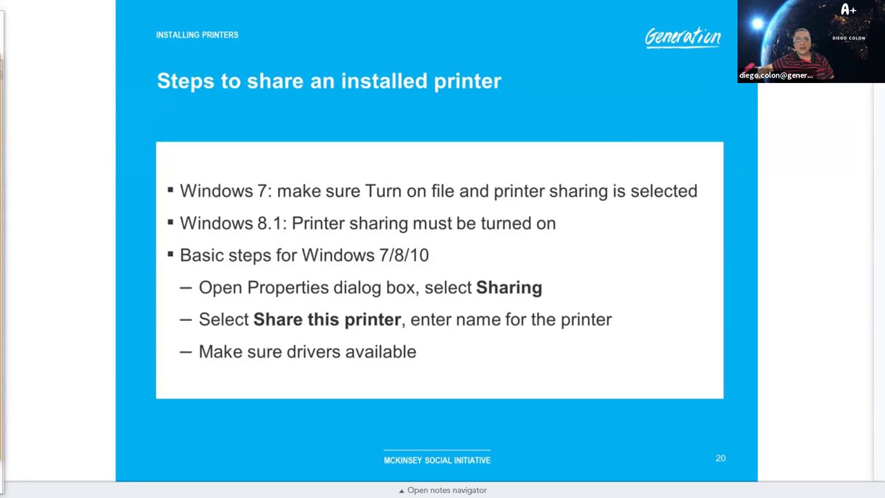
key("alt+Tab")
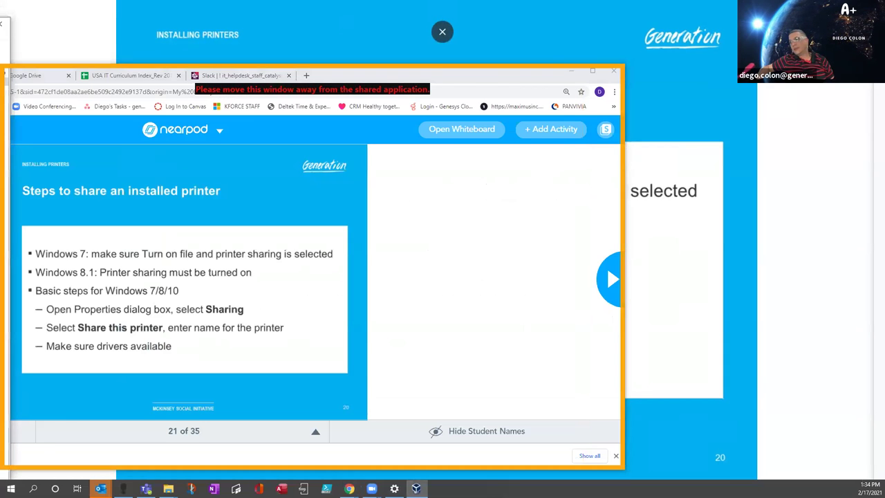
key("alt+Tab")
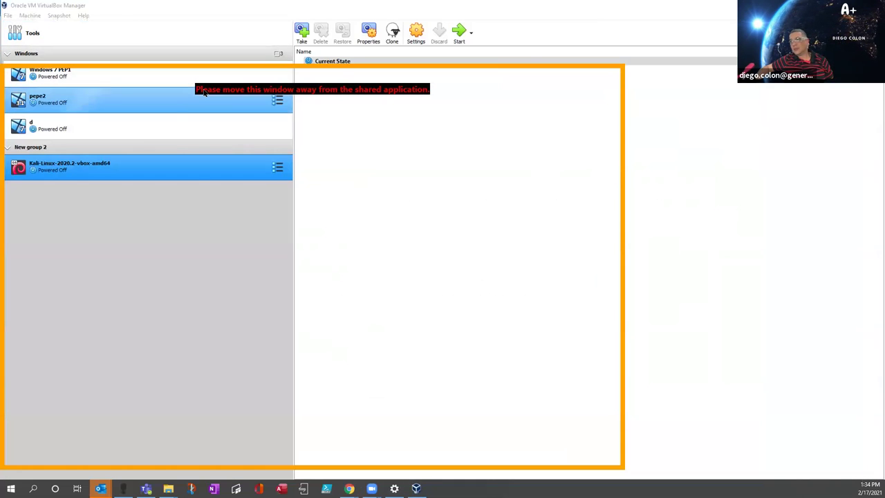
left_click(213, 164)
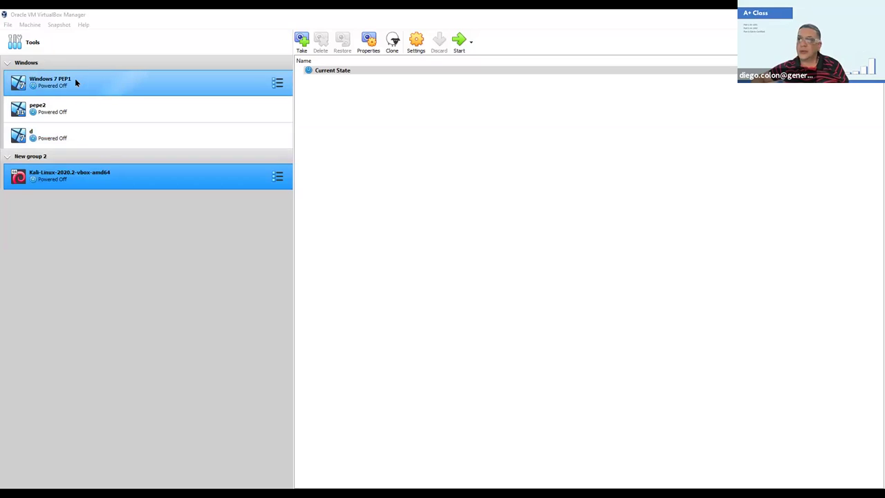
left_click(75, 78)
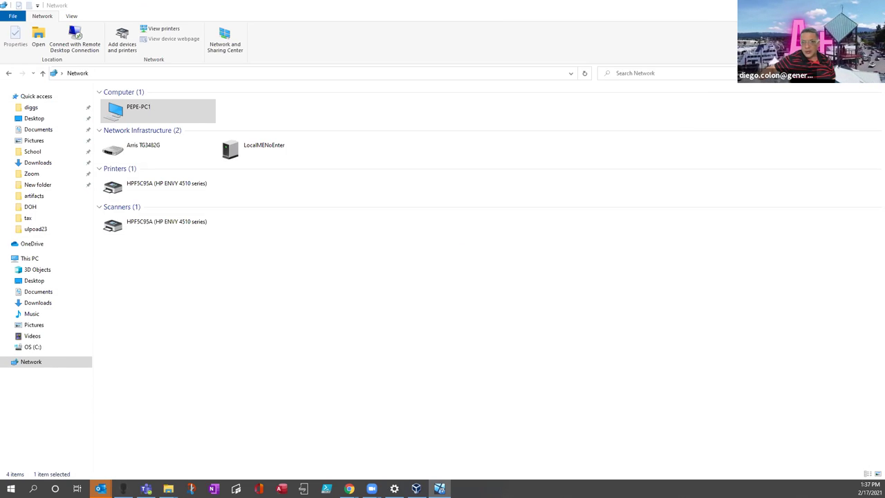
Step: Switch to the running Windows 7 PEP1 virtual machine and open PEPE-PC1 from its network locations
key("alt+Tab")
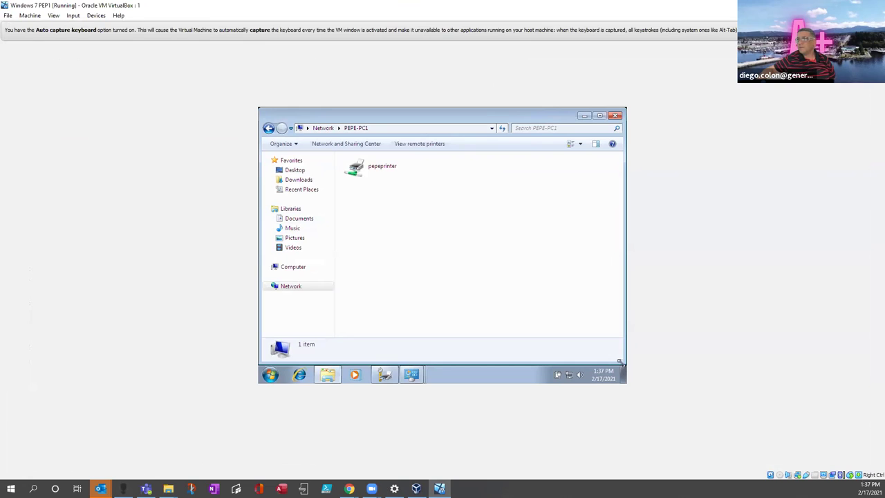
left_click(297, 287)
double_click(506, 179)
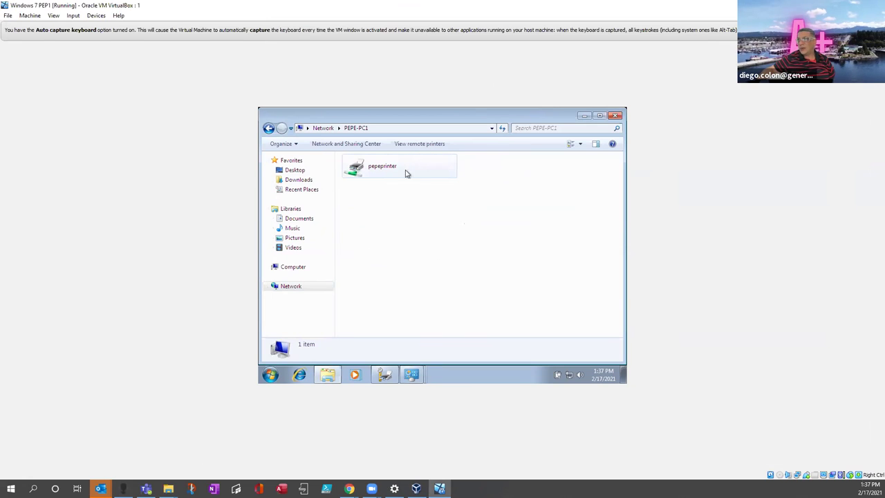
left_click(415, 131)
left_click(413, 131)
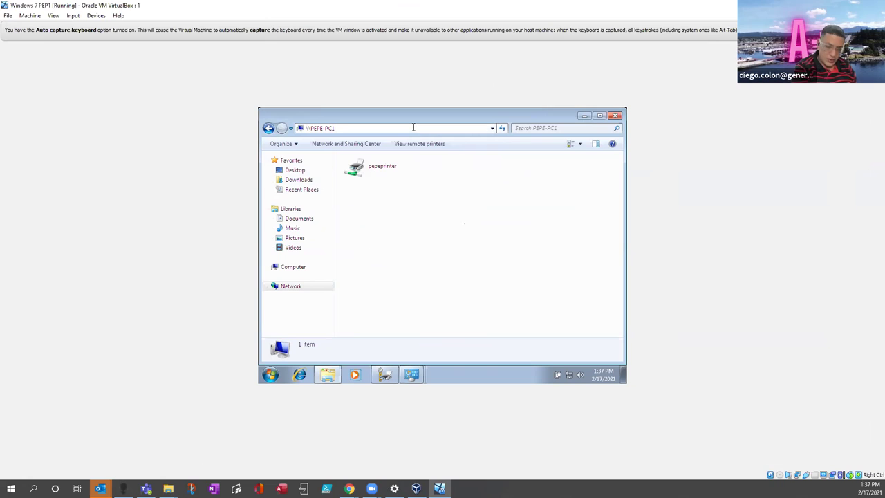
key("BackSpace")
type("\\")
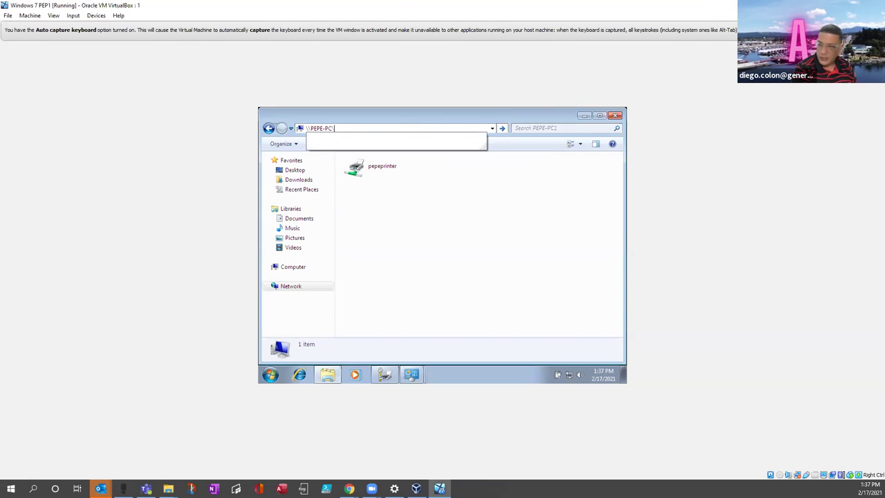
type("peprin")
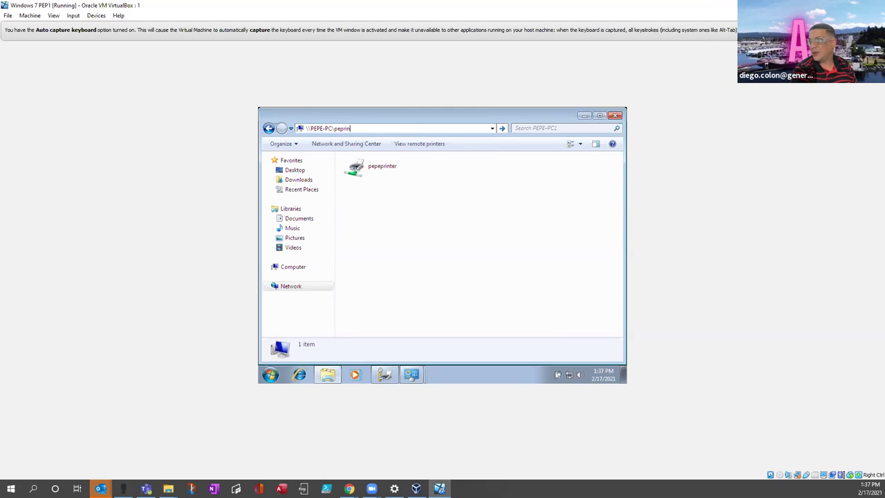
type("g")
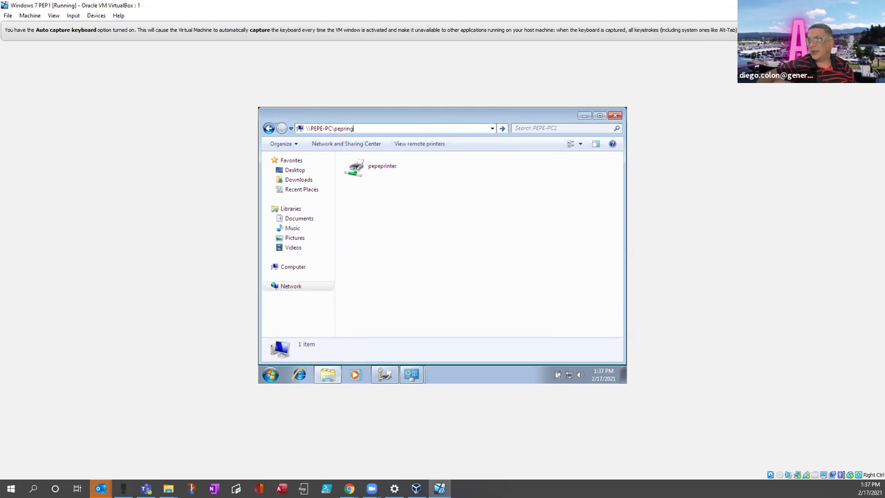
Step: Connect to the shared pepeprinter on PEPE-PC1, and close the software counterfeiting warning and the network window
right_click(359, 170)
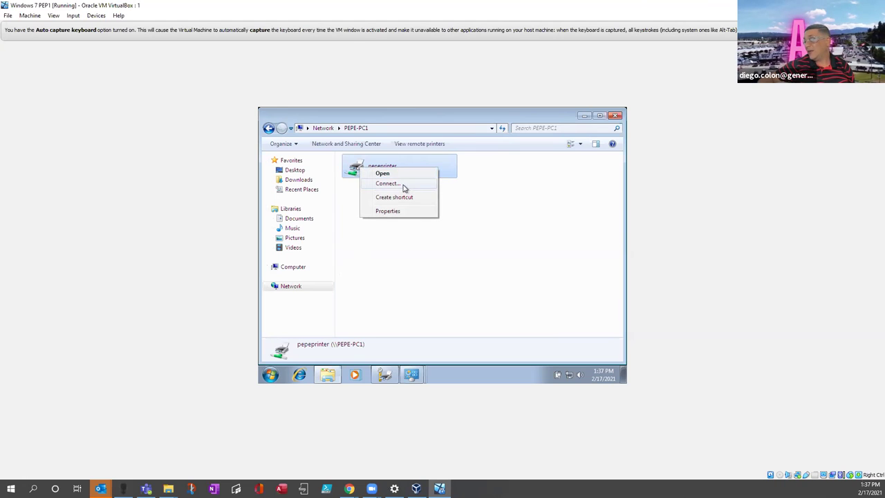
left_click(388, 183)
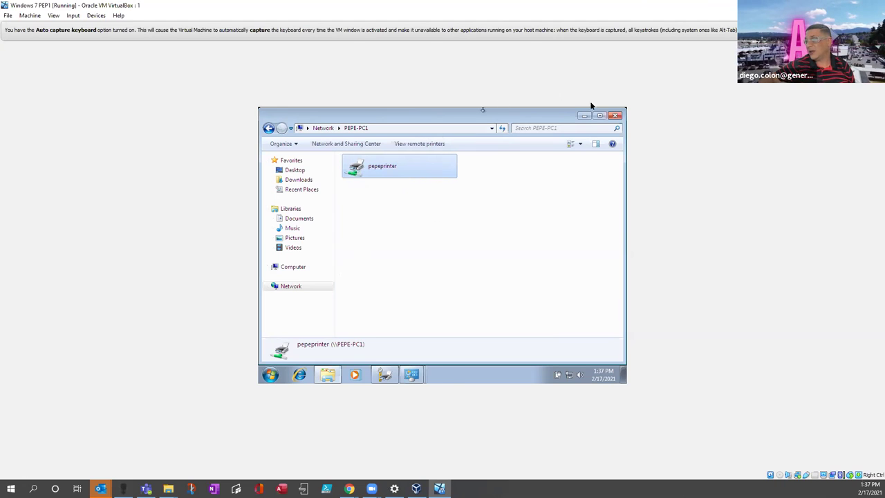
left_click(446, 375)
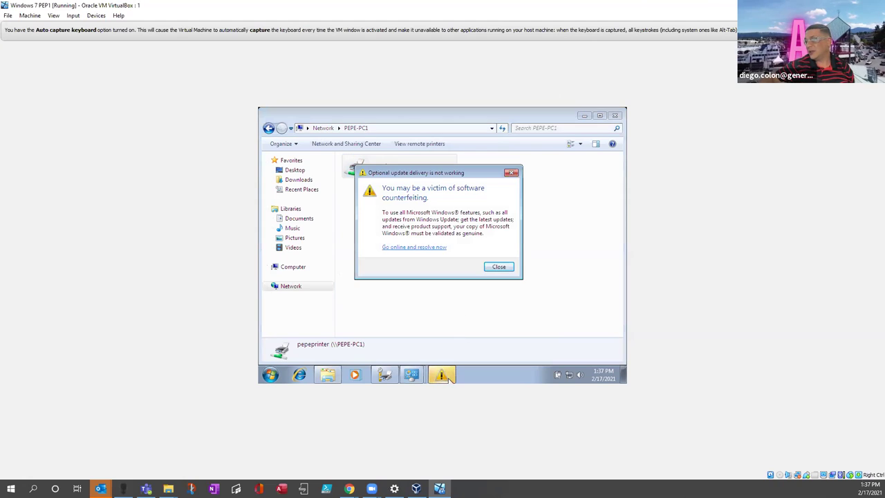
left_click(498, 267)
left_click(615, 116)
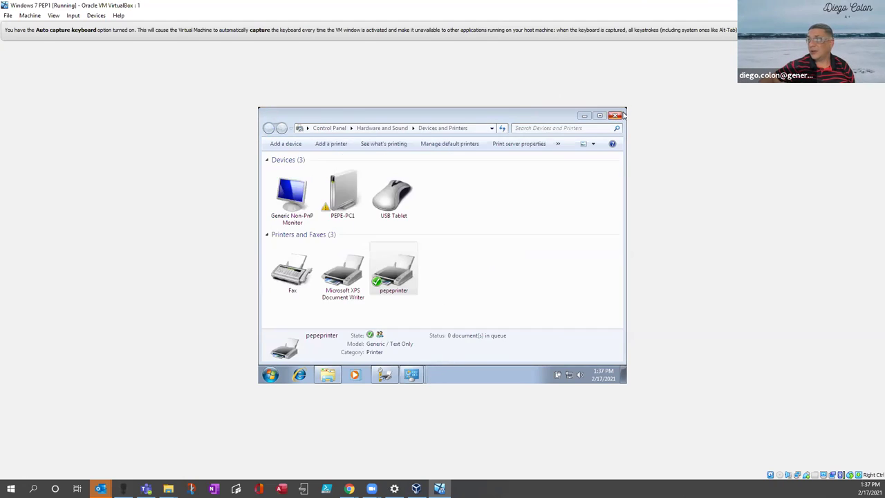
Step: Open the printer properties of pepeprinter in Devices and Printers and view its sharing settings
right_click(386, 265)
left_click(414, 352)
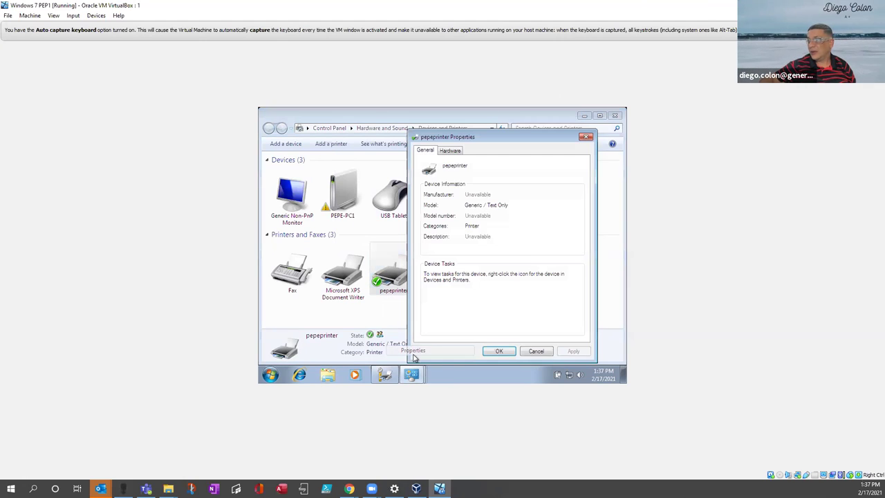
left_click(586, 138)
right_click(390, 271)
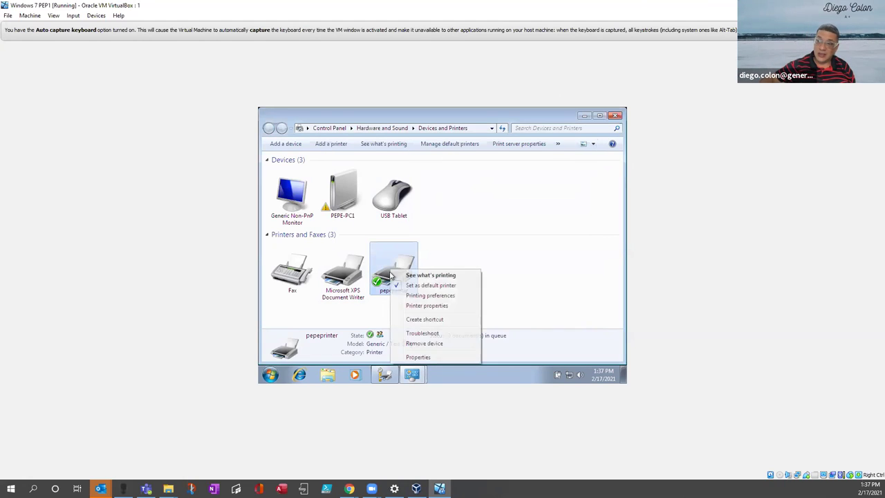
left_click(430, 309)
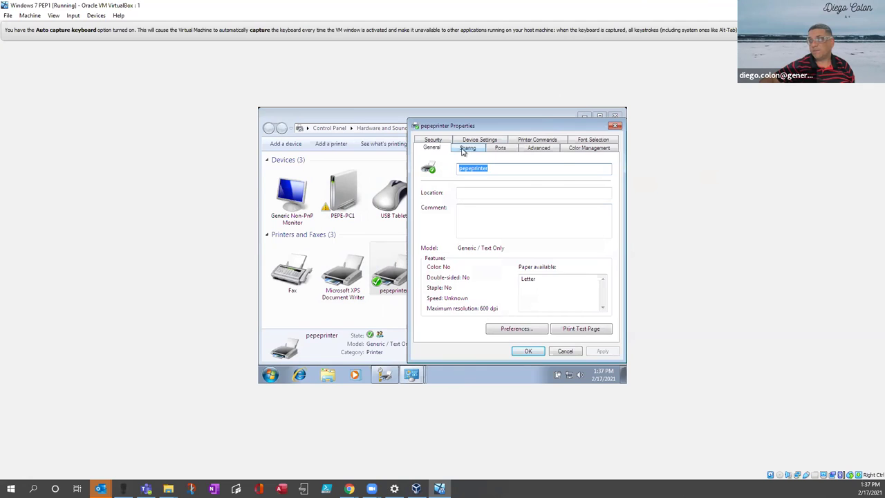
left_click(465, 150)
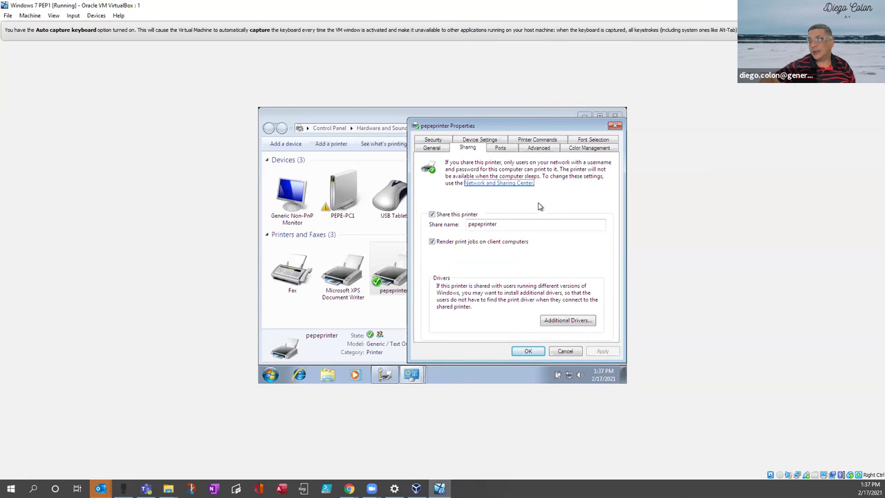
Step: Review pepeprinter's advanced, font selection, printer command, device, security and general settings, and close the properties without saving
left_click(543, 150)
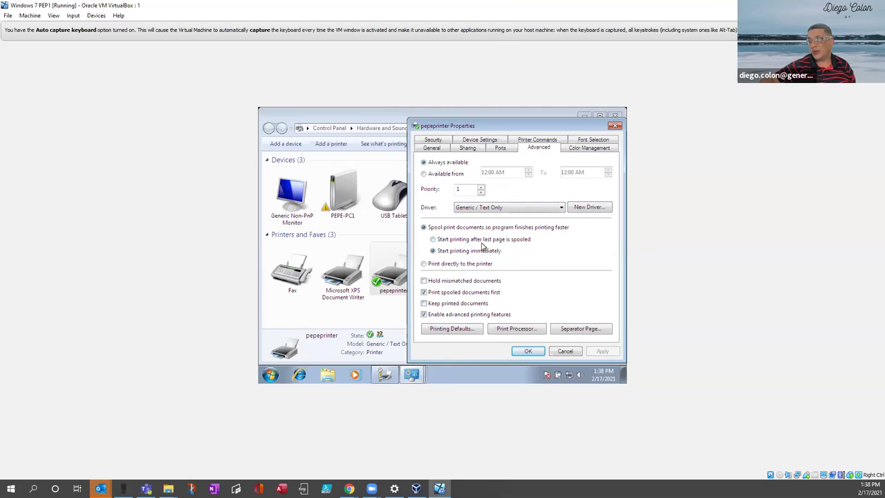
left_click(577, 149)
left_click(586, 140)
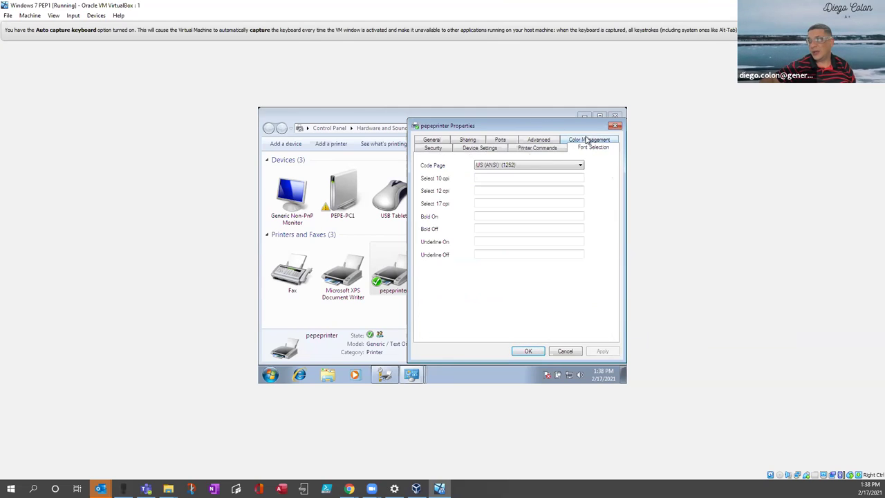
left_click(530, 149)
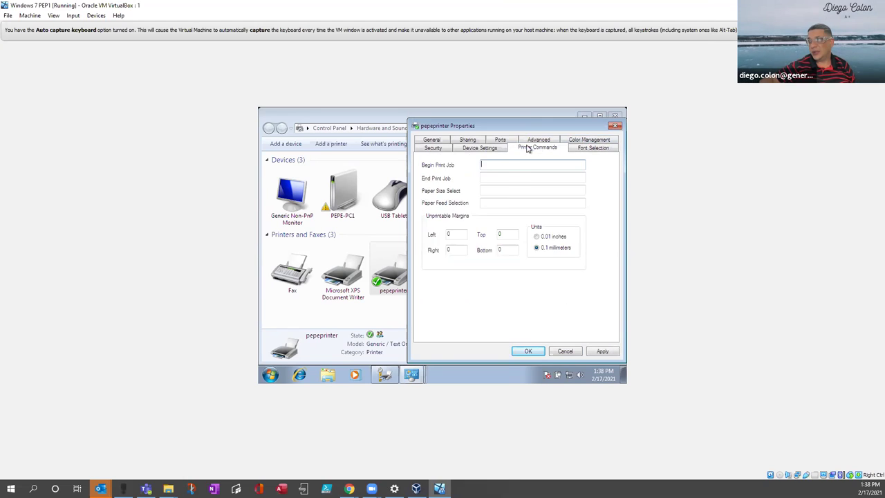
left_click(485, 150)
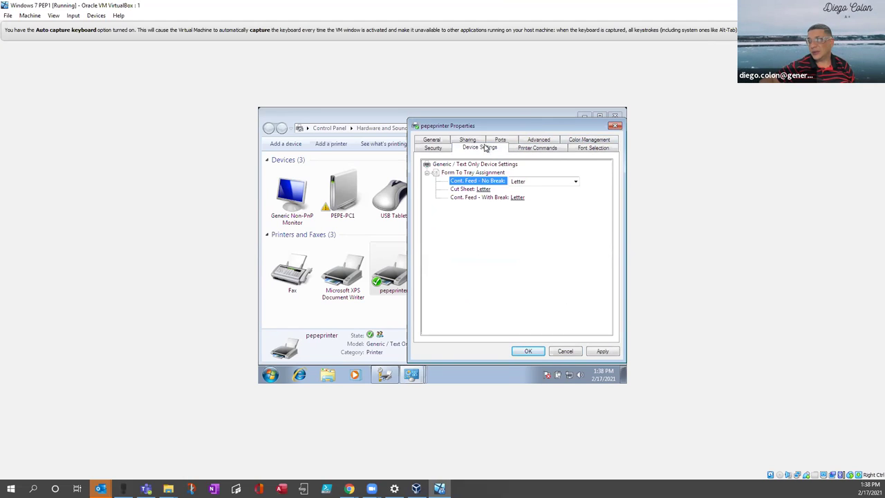
left_click(436, 149)
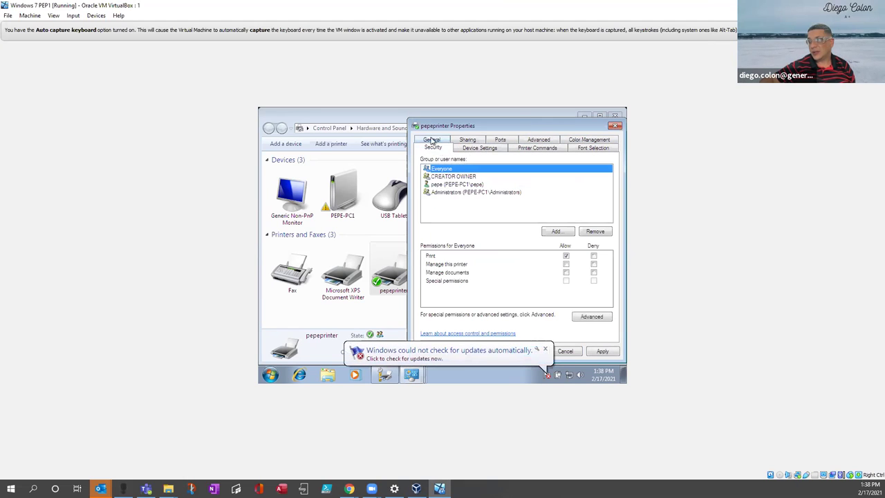
left_click(433, 141)
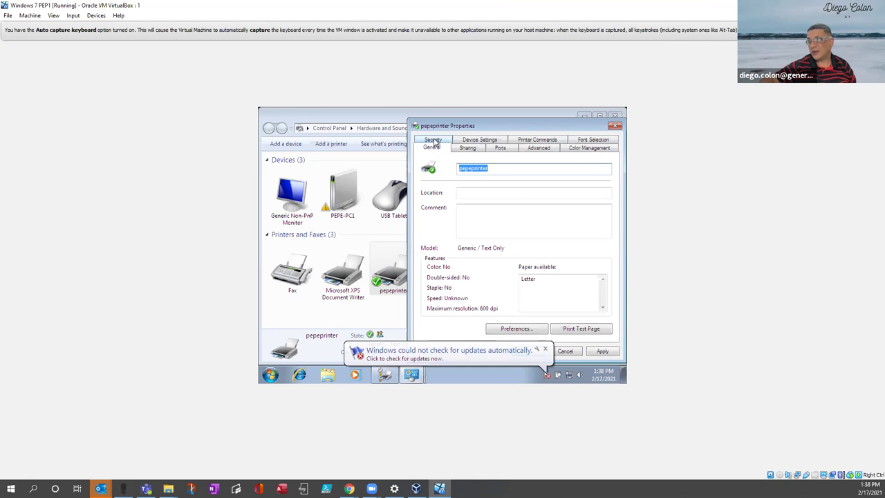
left_click(573, 351)
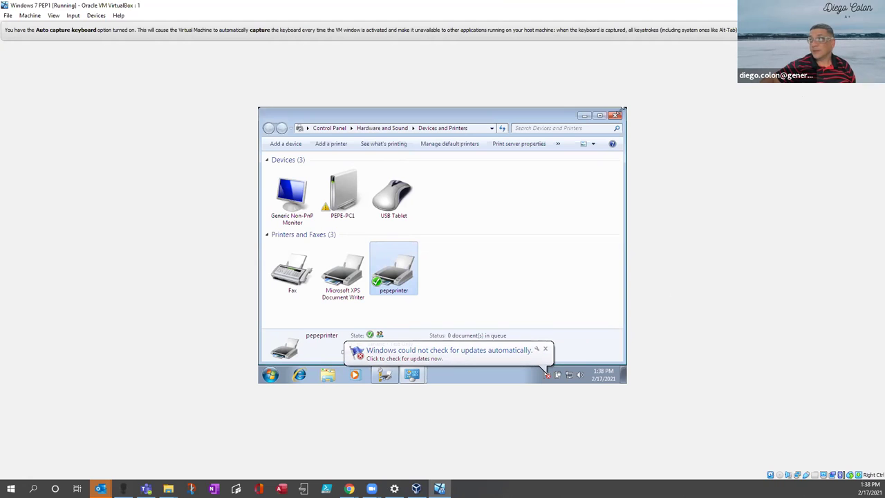
Step: Switch back to the Nearpod slide presentation and advance to the slide "Steps to install a shared printer"
key("alt+Tab")
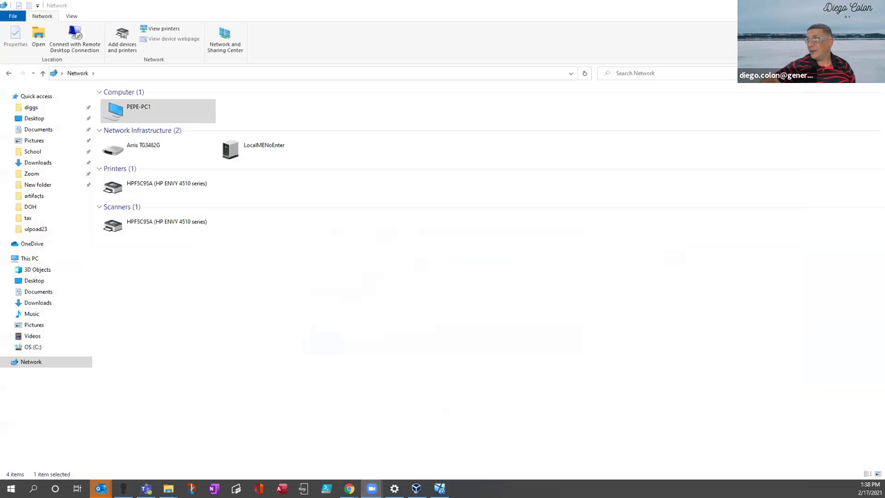
key("alt+Tab")
key("alt+Tab")
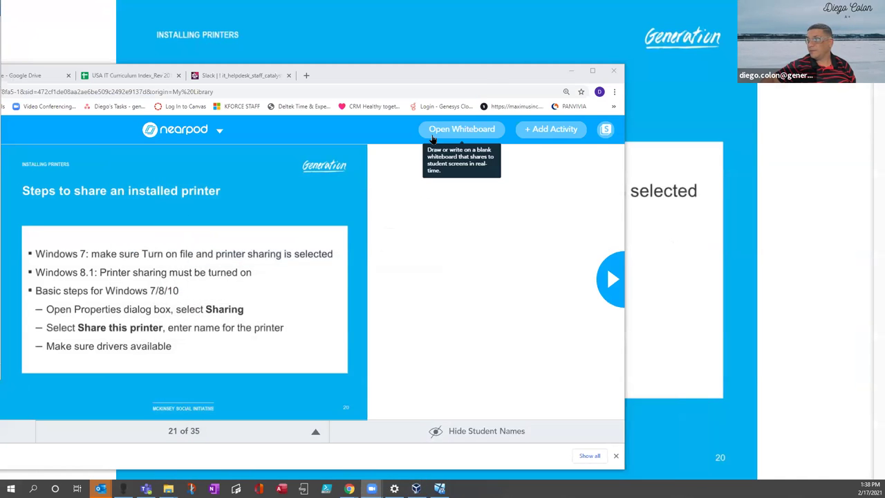
key("alt+Tab")
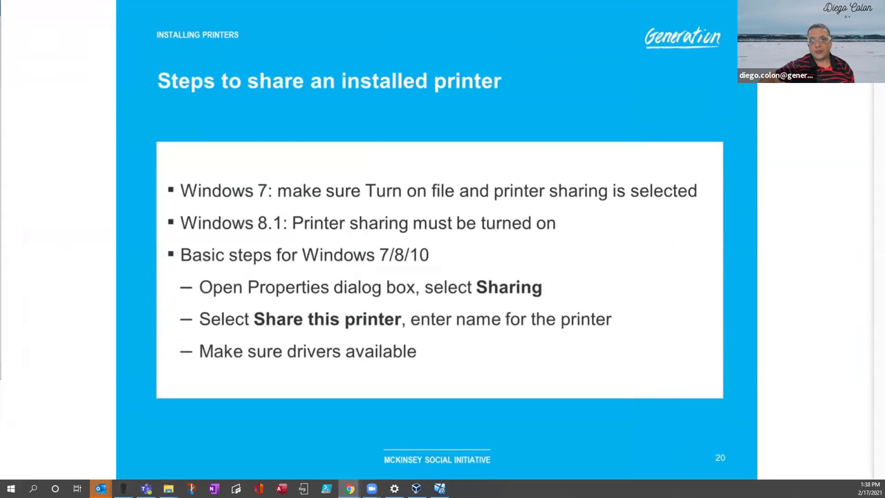
key("Right")
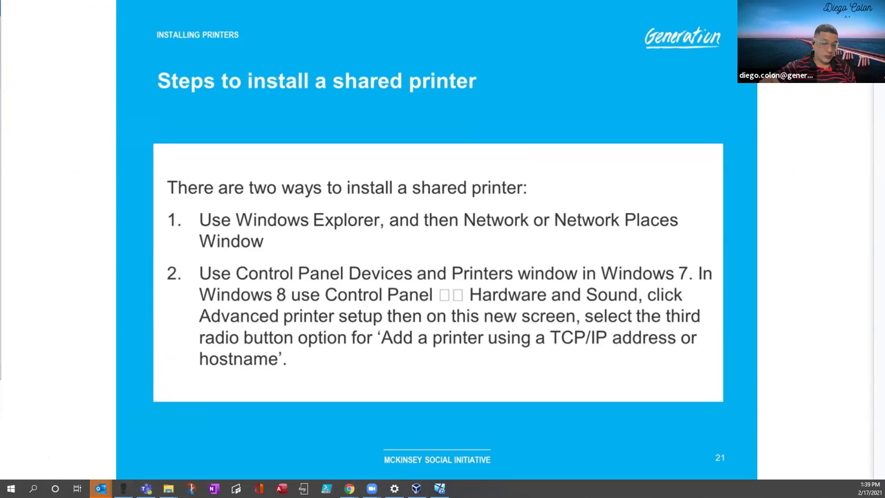
Step: Switch to the Windows 7 PEP1 virtual machine and view the port settings in pepeprinter's printer properties
key("alt+Tab")
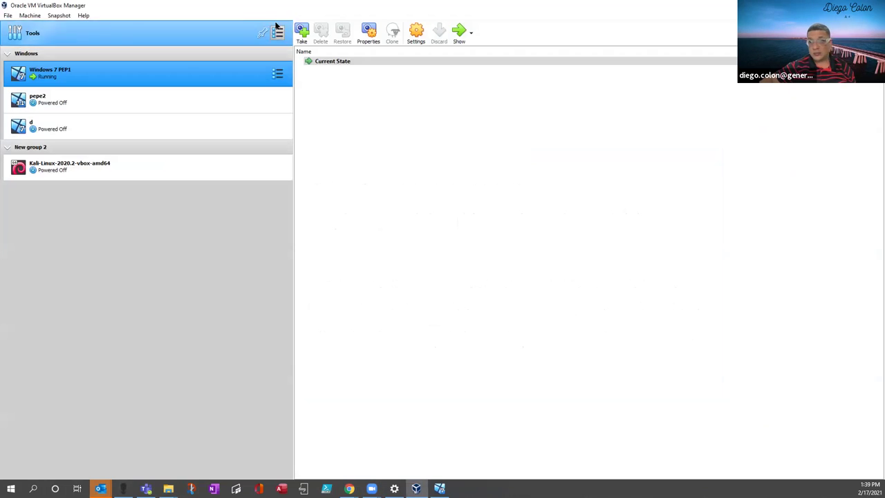
key("alt+Tab")
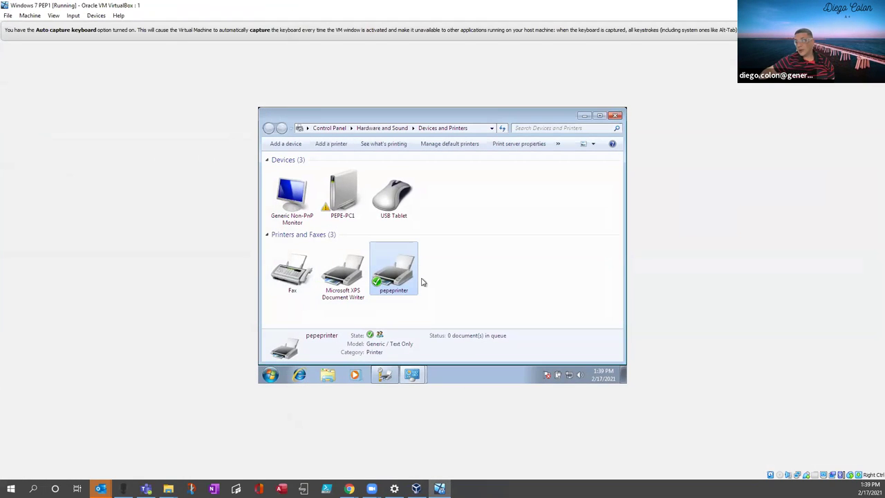
right_click(420, 281)
right_click(408, 280)
left_click(423, 273)
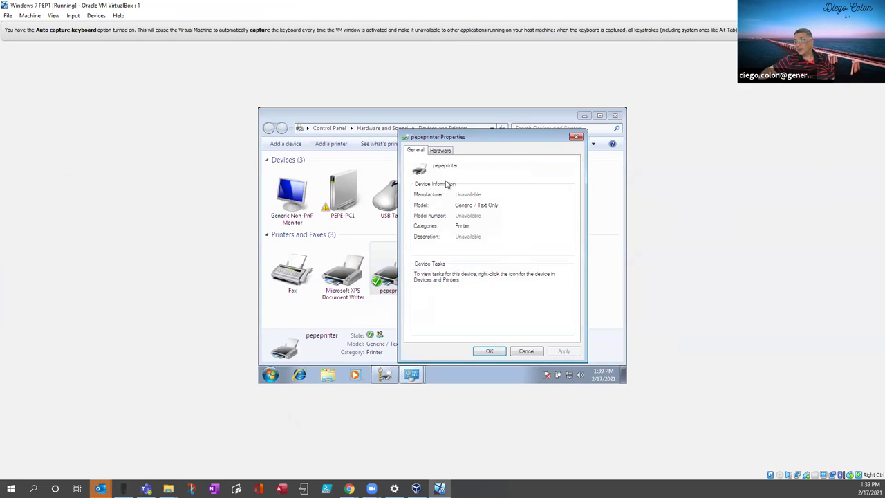
left_click(575, 137)
right_click(405, 275)
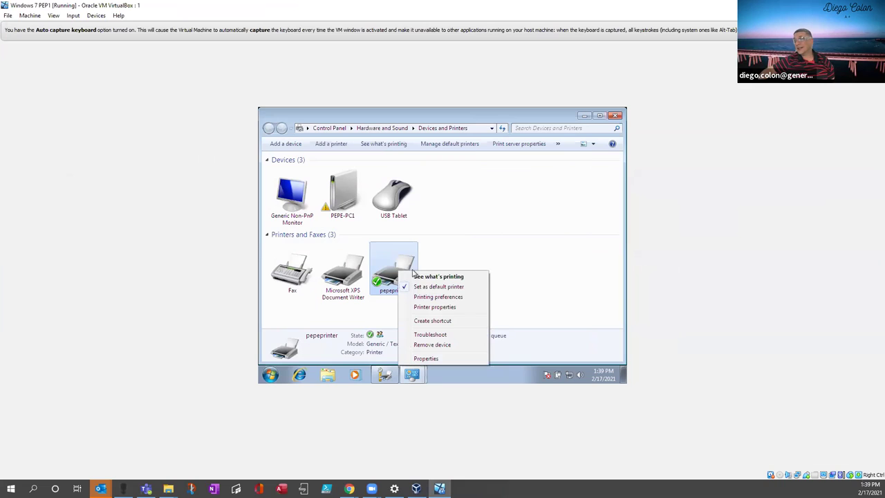
left_click(432, 307)
left_click(500, 148)
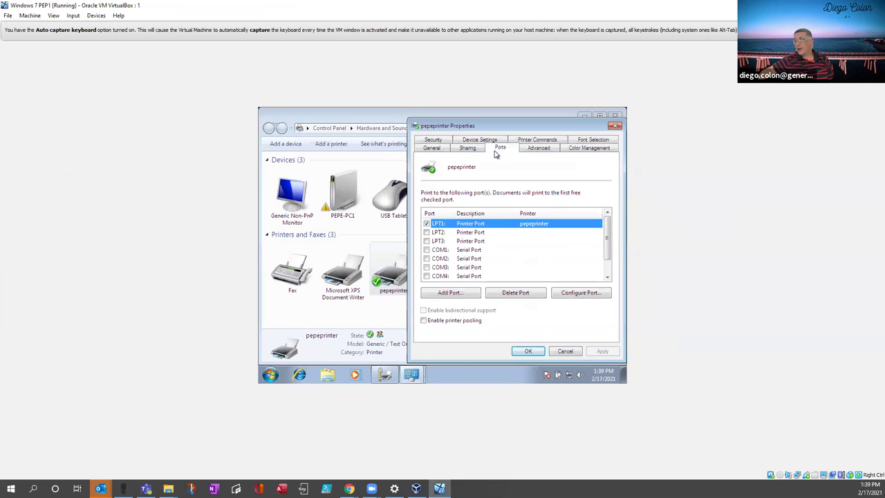
Step: Start adding a new Standard TCP/IP port to pepeprinter and advance the wizard to the device address page
left_click(445, 296)
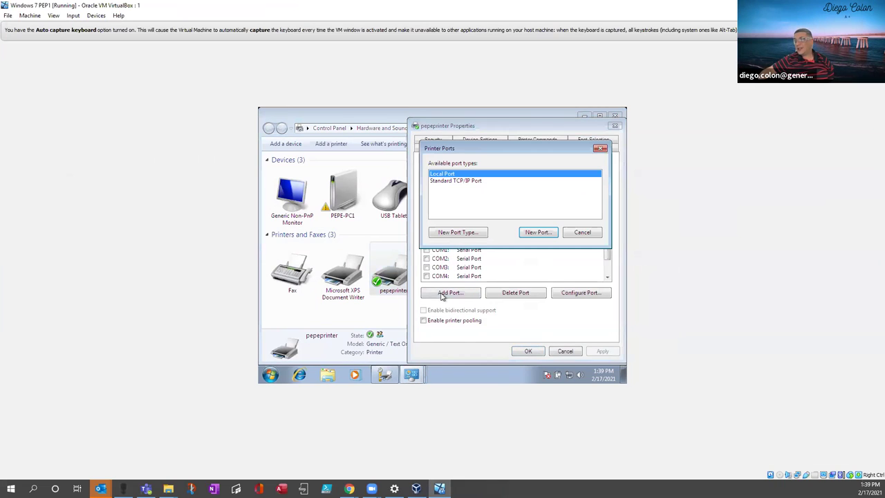
left_click(458, 181)
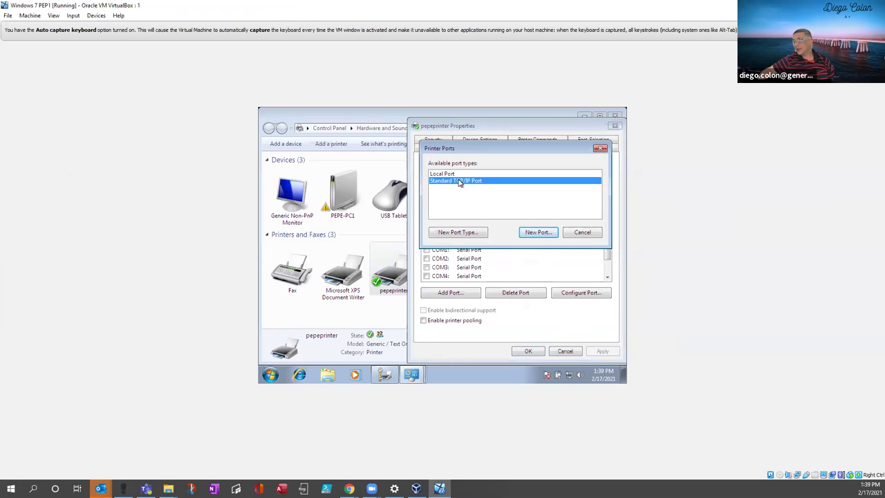
double_click(453, 184)
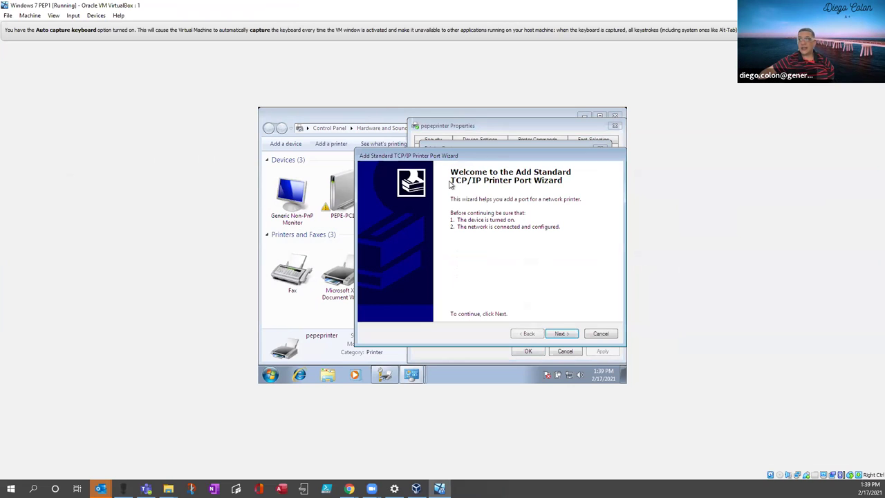
left_click(561, 334)
Step: Enter 10.216.8.1 as the printer IP address and 10.216.8.1_port as the port name, start the port detection, and cancel the wizard
type("10.216.8.1")
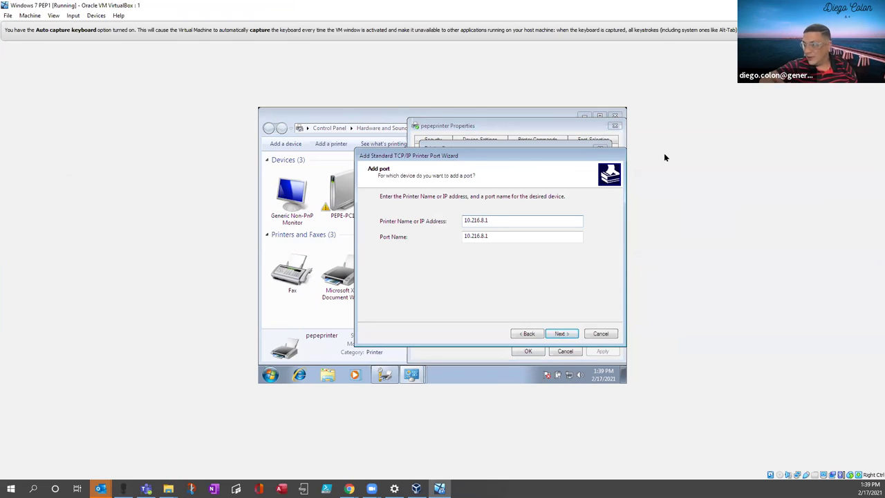
type("port")
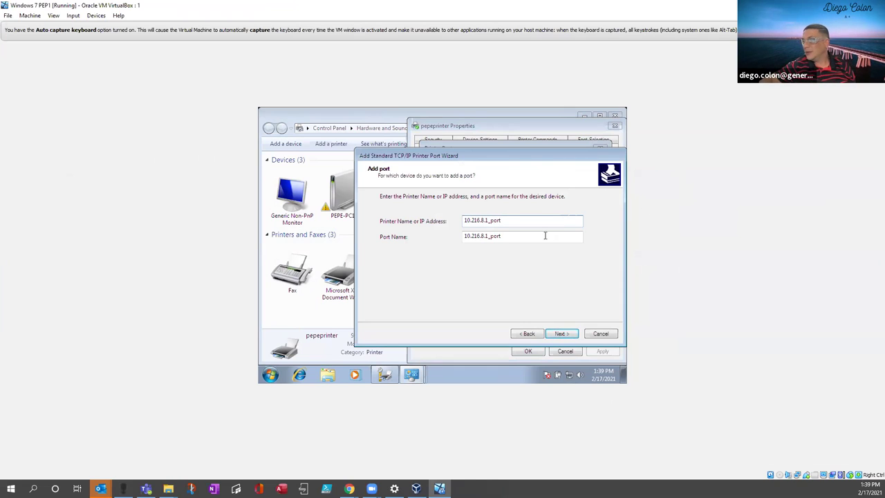
left_click_drag(502, 220, 487, 221)
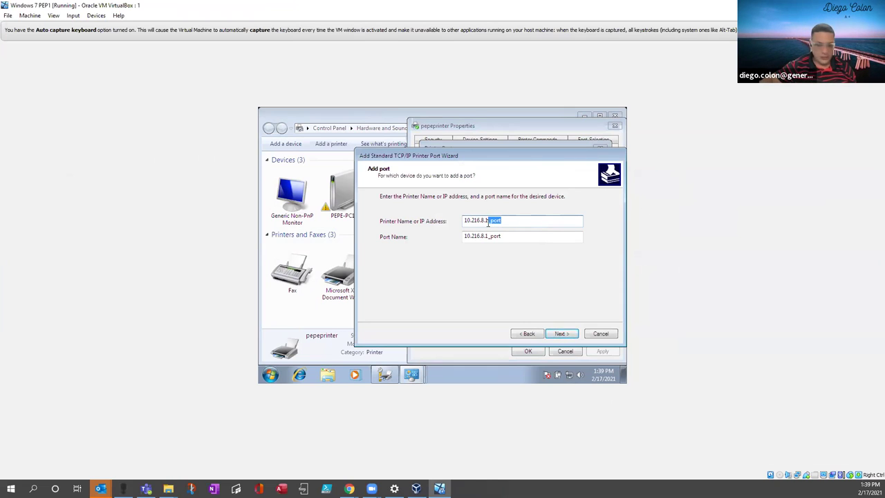
key("BackSpace")
left_click(519, 235)
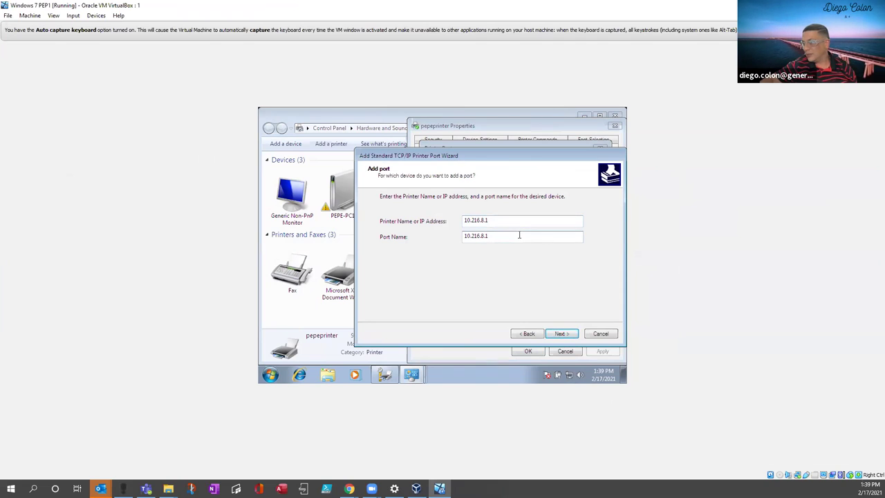
type("_port")
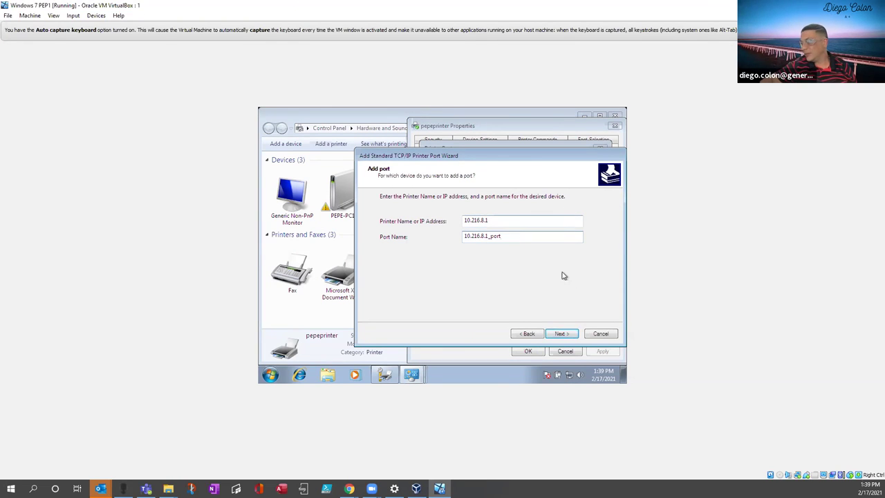
left_click(561, 334)
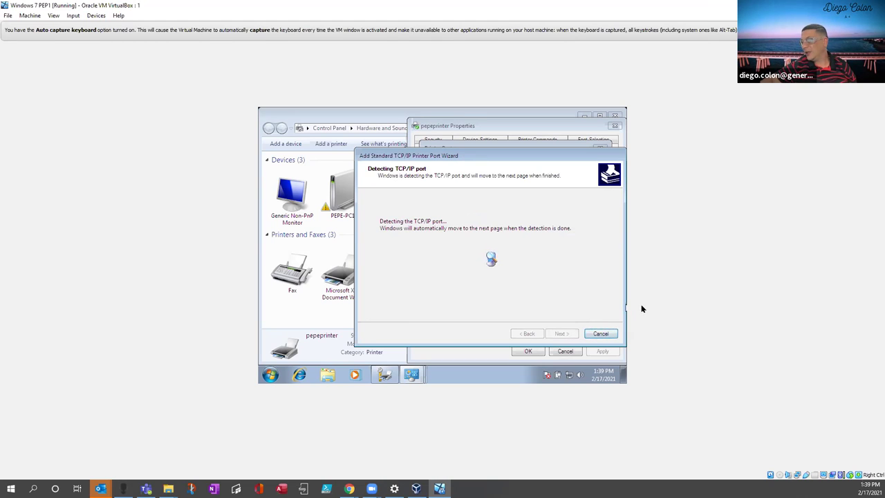
left_click(600, 335)
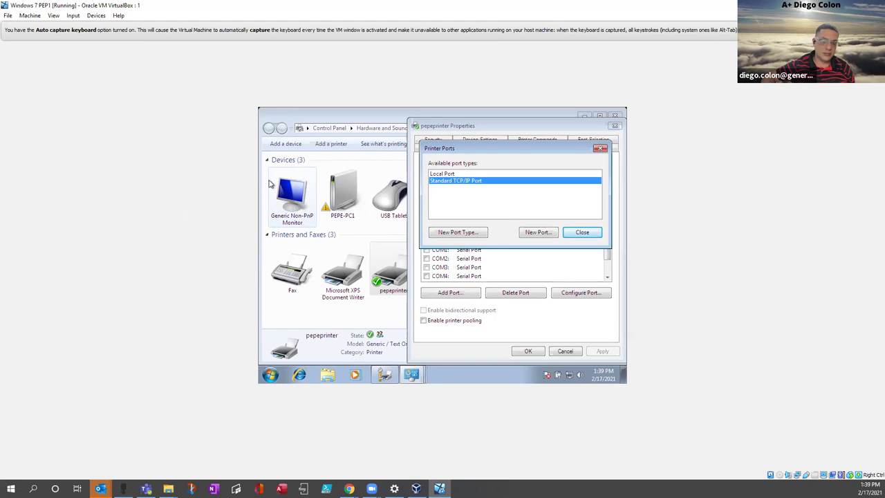
Step: Switch back to the Nearpod slide presentation and advance to the slide "Managing the printer queue"
key("alt+Tab")
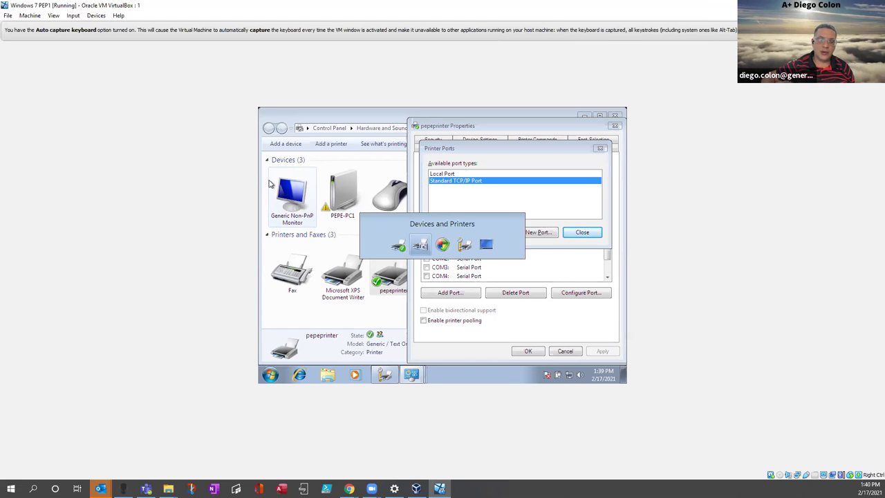
key("Tab")
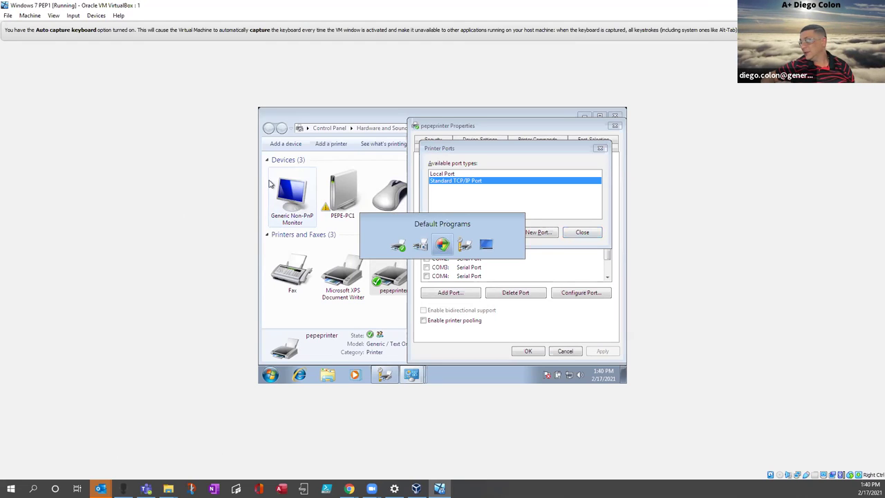
key("Tab")
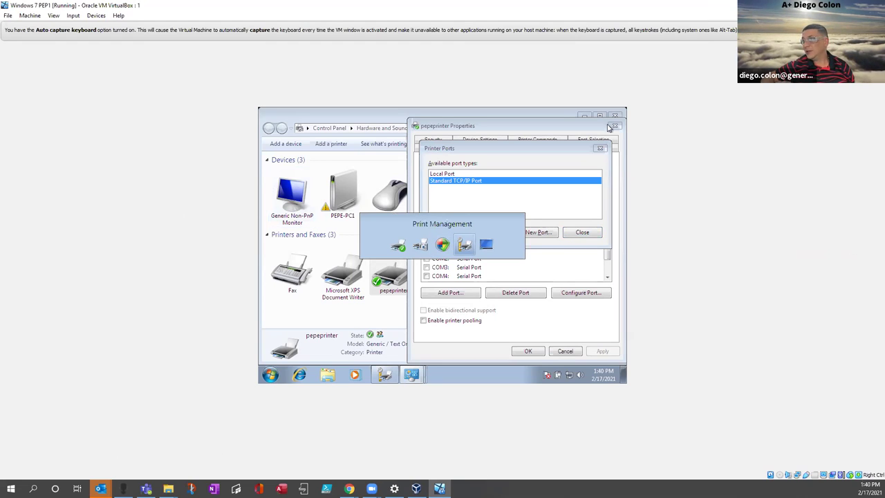
key("alt+Tab")
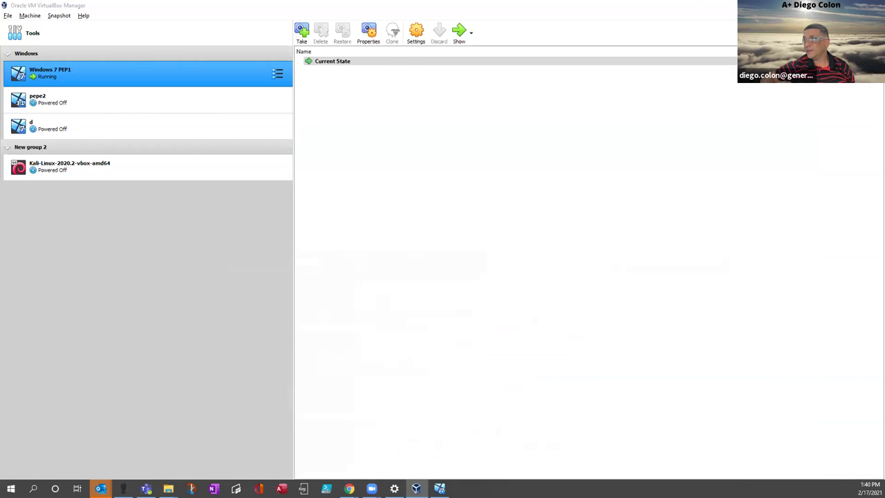
key("alt+Tab")
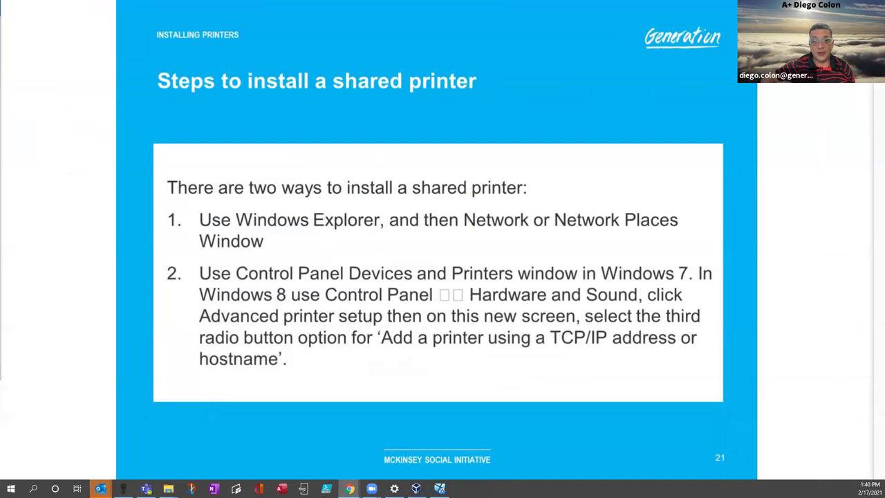
key("Right")
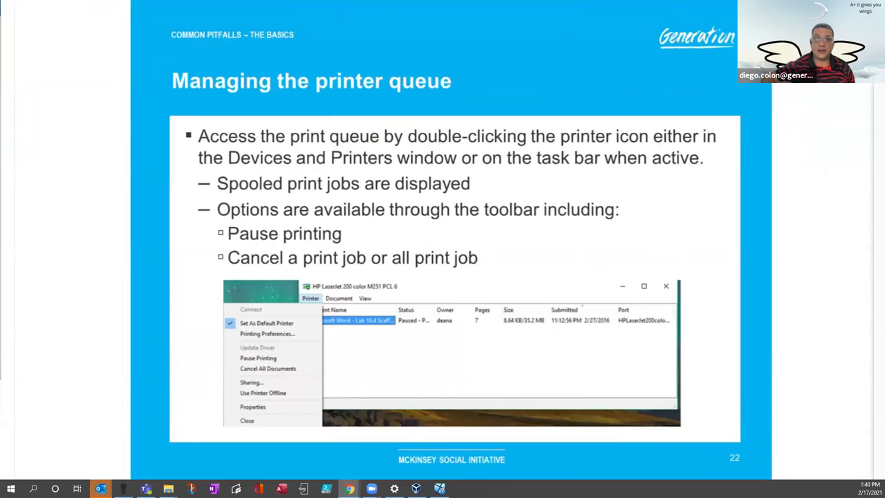